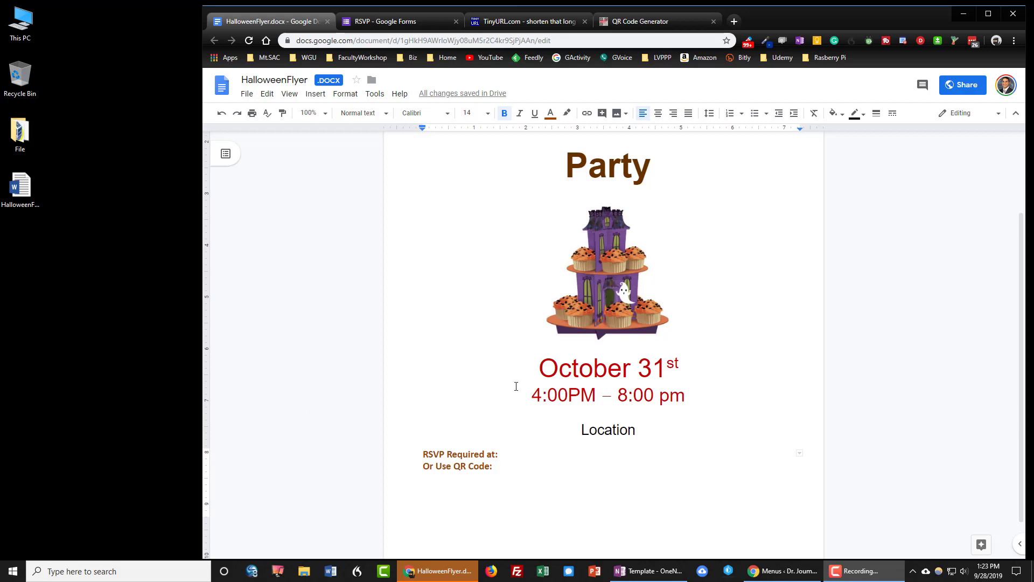
- In the flyer, place the cursor at the end of 'Or Use QR Code:'
scroll(546, 289, up, 3)
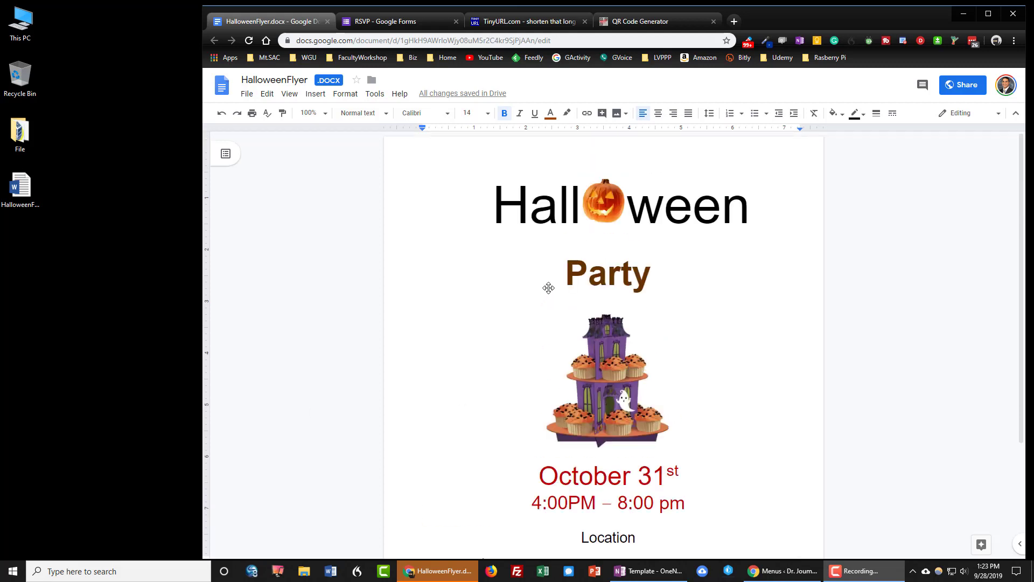
scroll(548, 288, down, 4)
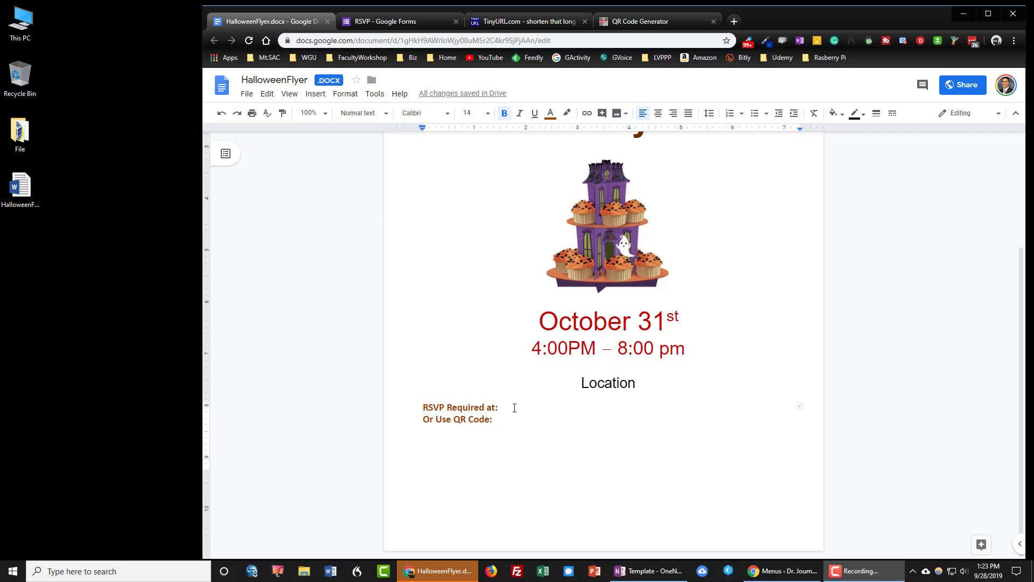
double_click(514, 408)
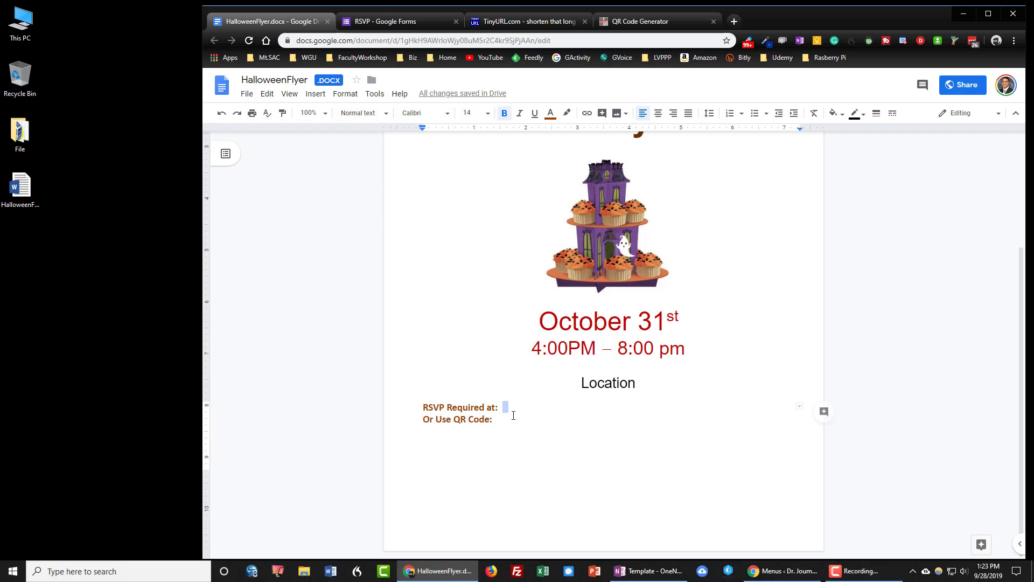
click(508, 419)
- Shorten the RSVP form's share link to a forms.gle address and copy it
click(385, 22)
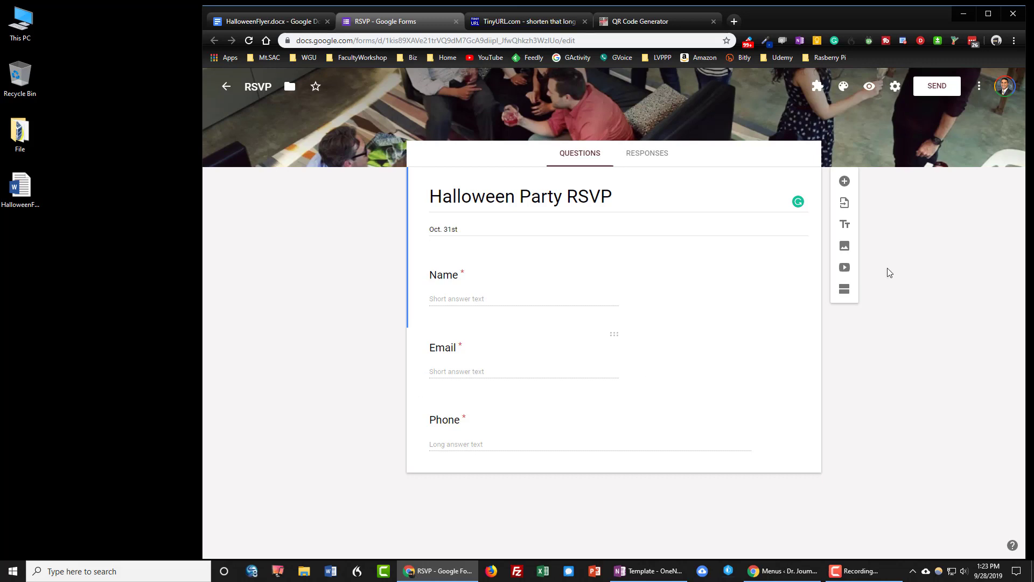
click(947, 89)
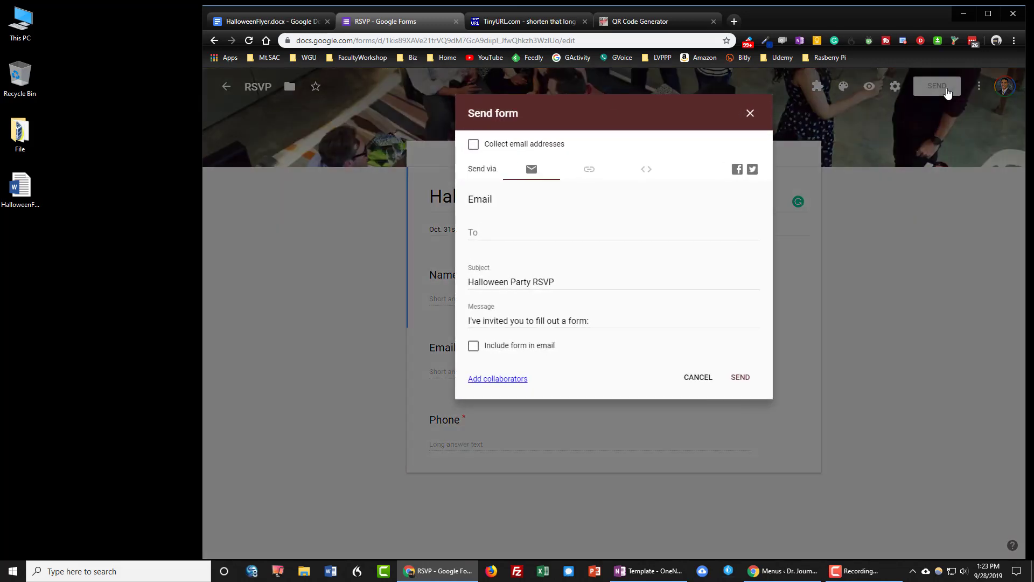
click(593, 172)
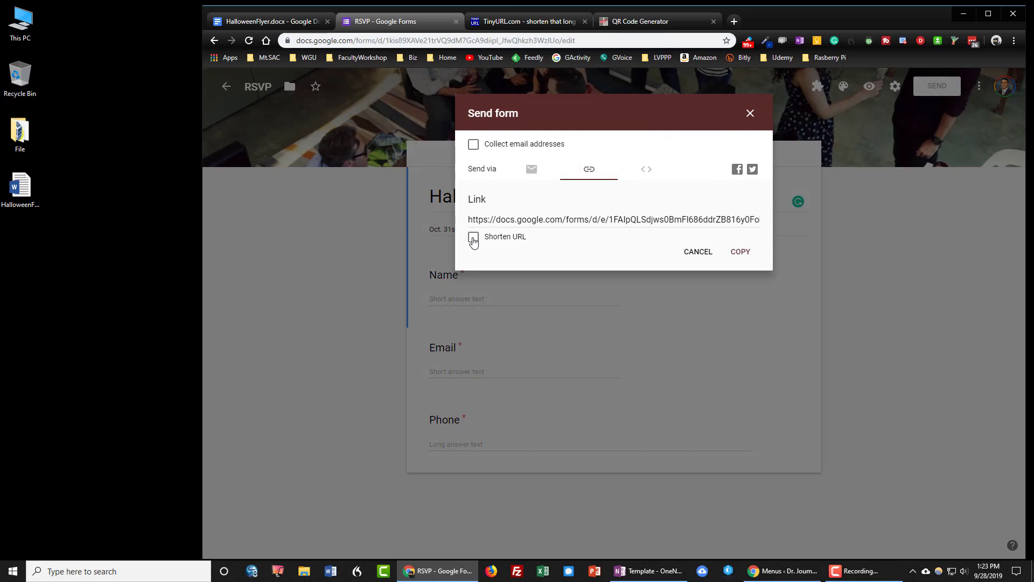
click(473, 238)
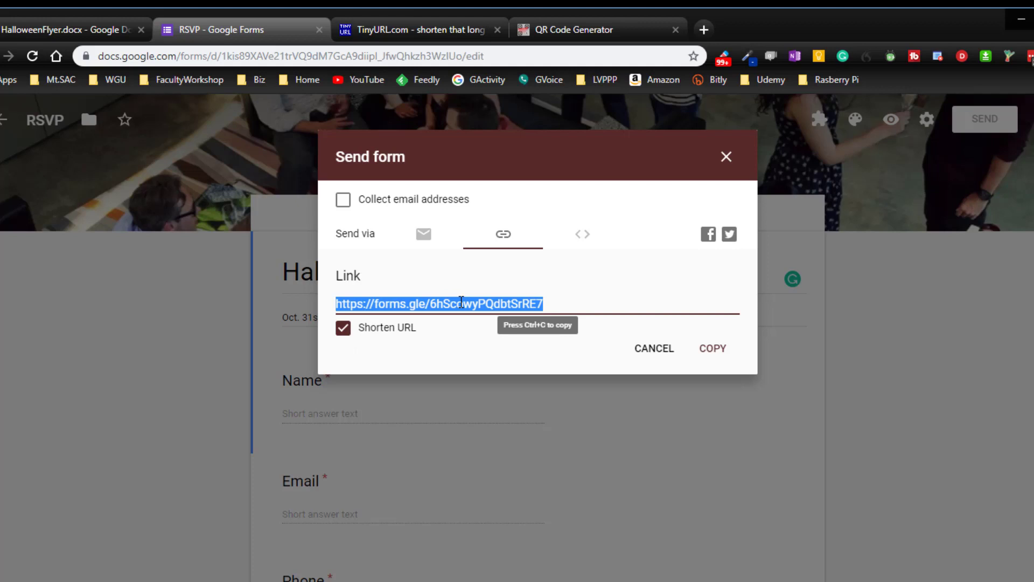
right_click(461, 302)
click(492, 312)
click(401, 33)
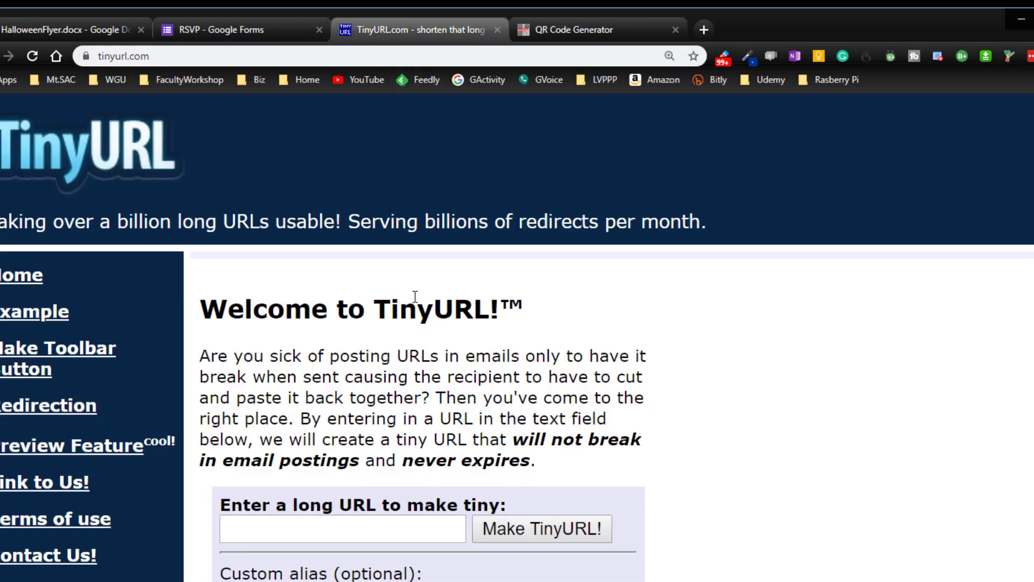
scroll(415, 296, down, 1)
scroll(415, 296, down, 1)
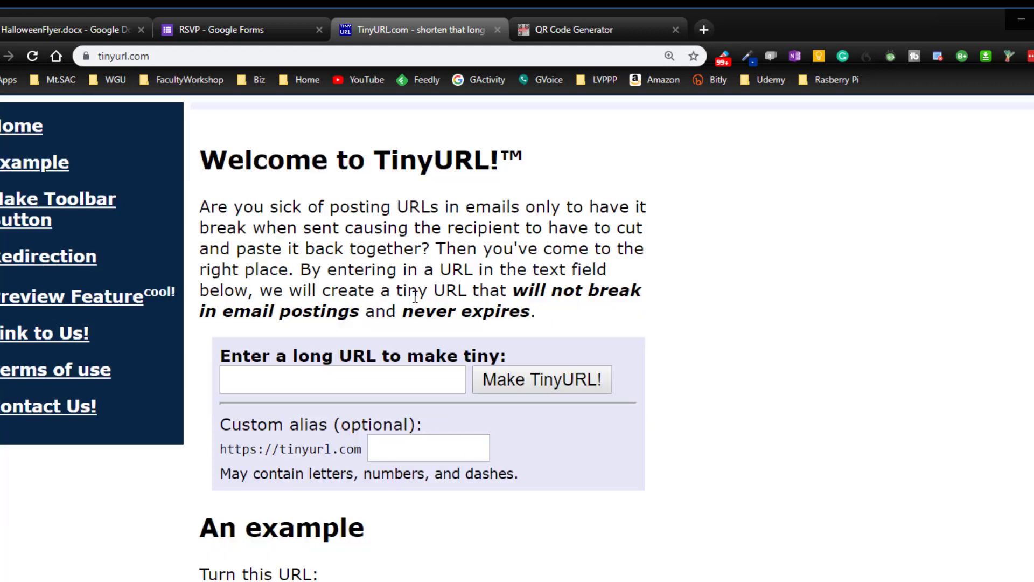
click(252, 381)
right_click(271, 381)
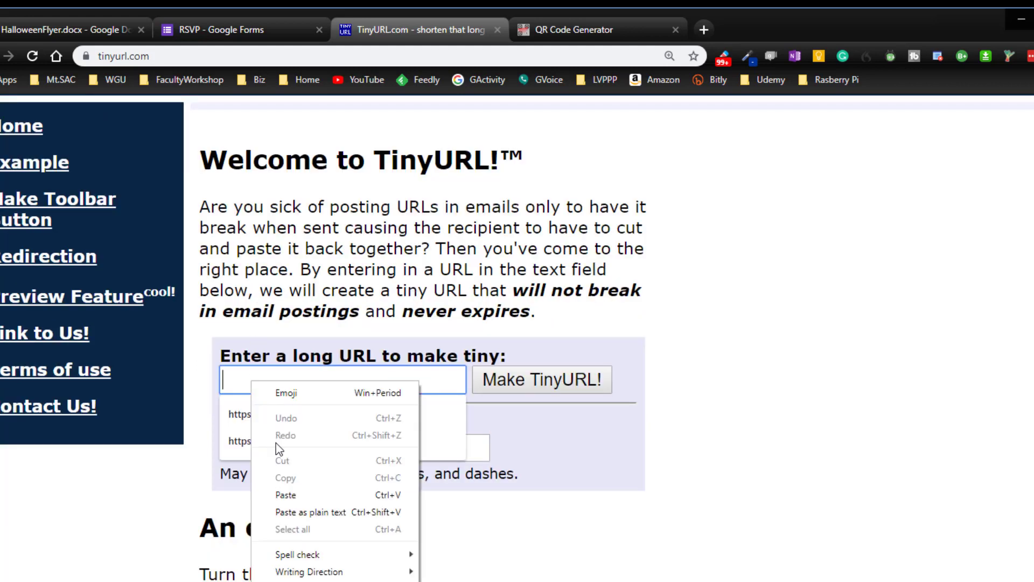
click(288, 491)
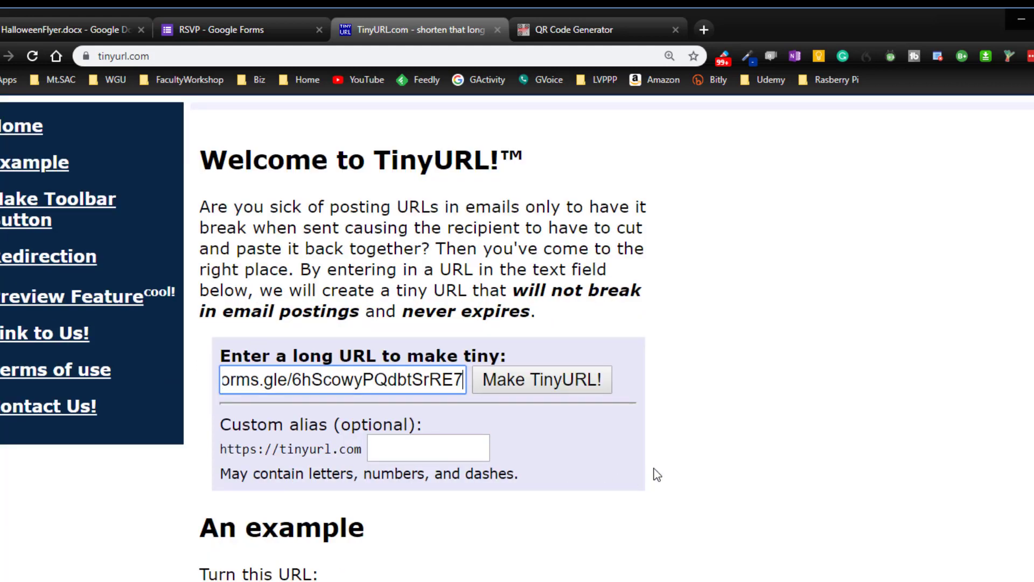
click(512, 387)
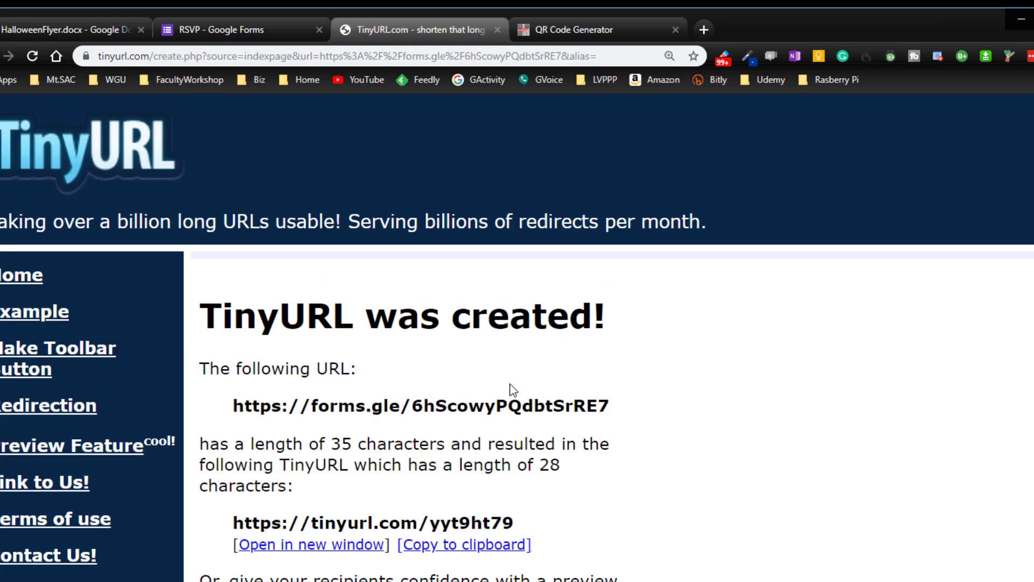
scroll(512, 389, down, 1)
drag(515, 444, 236, 448)
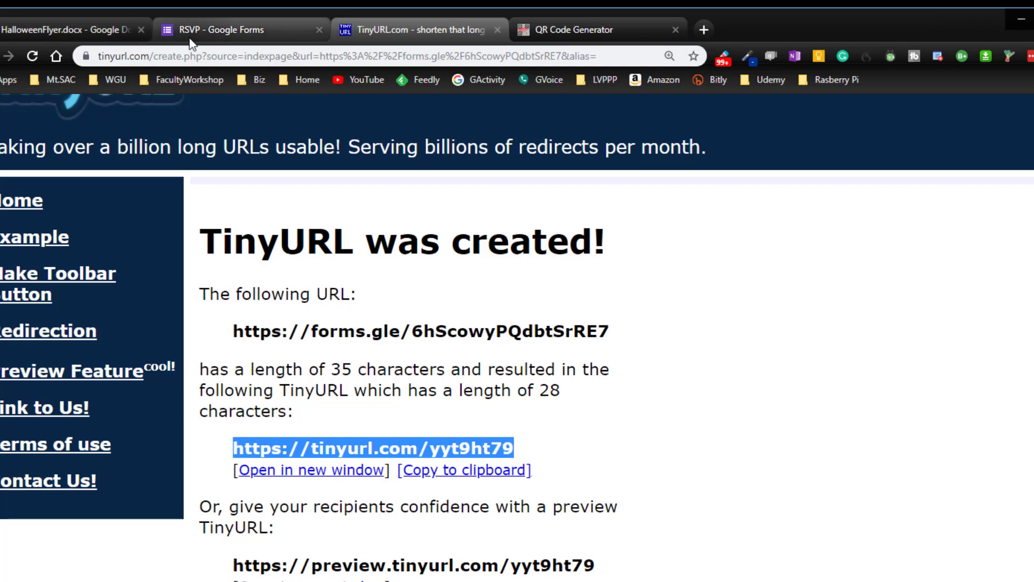
- Paste the TinyURL link after 'RSVP Required at:' in the Halloween flyer
click(99, 33)
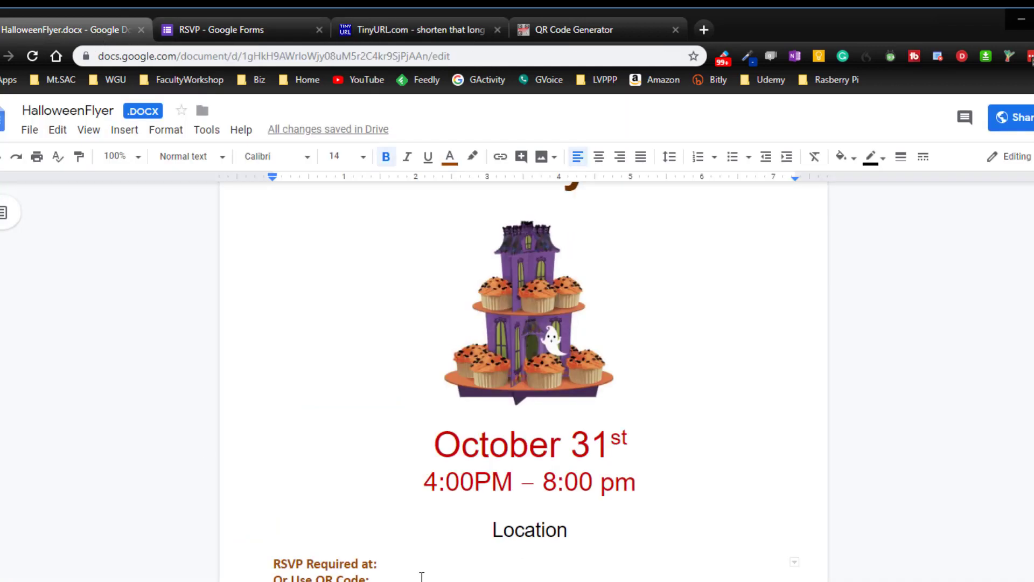
key(ctrl+v)
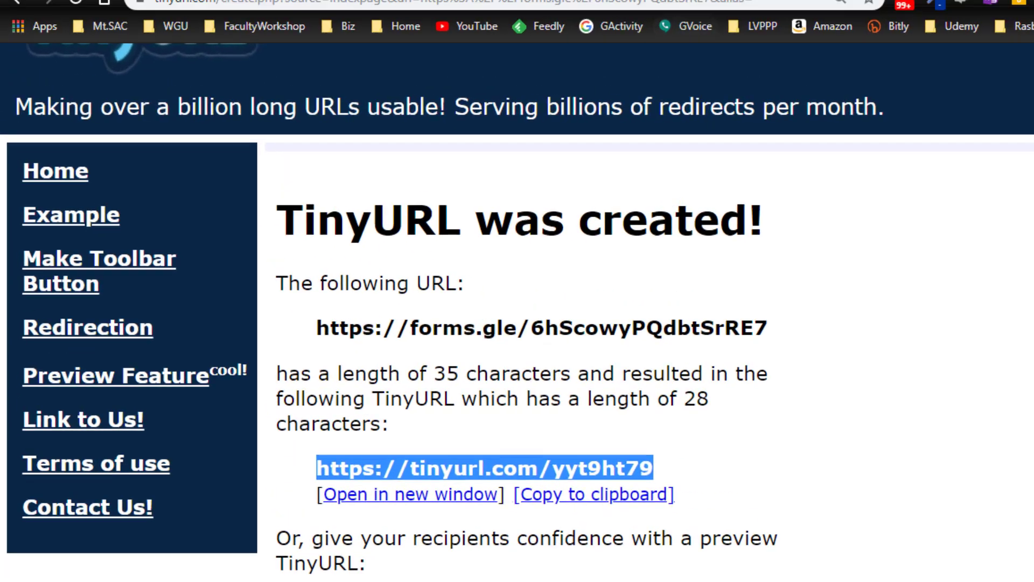
click(943, 48)
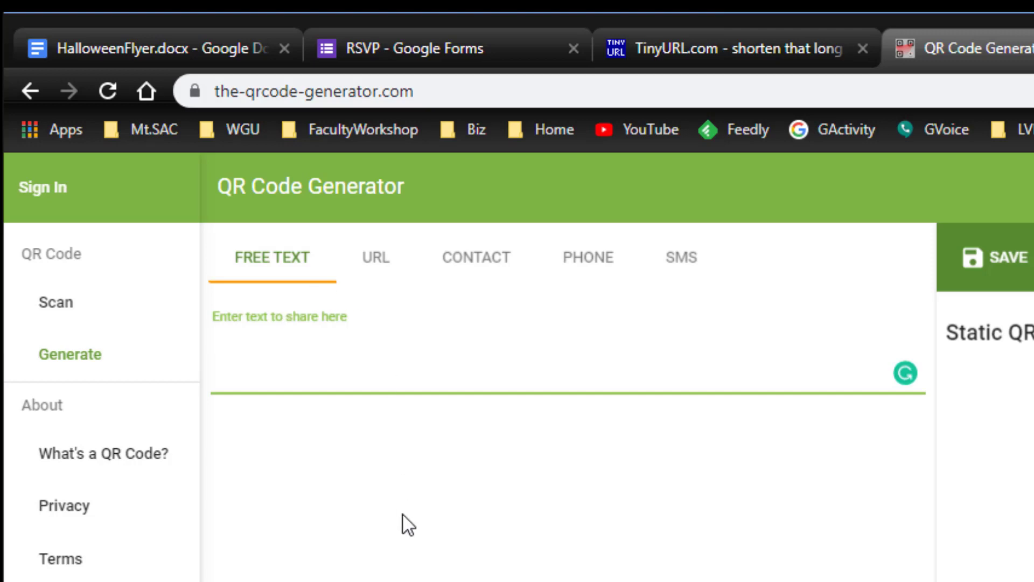
- Generate a URL QR code from the pasted TinyURL link
key(ctrl+plus)
key(ctrl+plus)
click(570, 311)
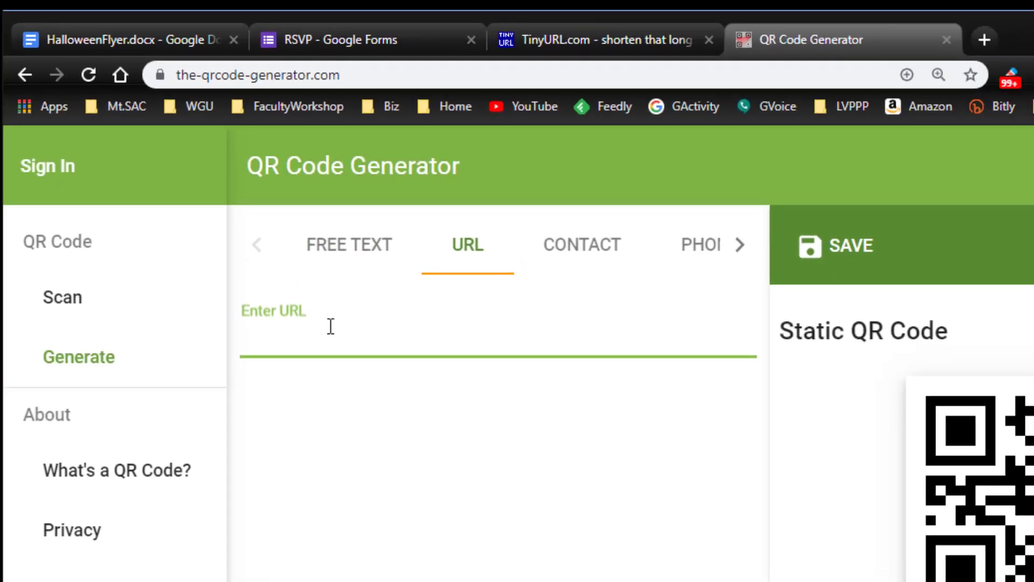
key(ctrl+v)
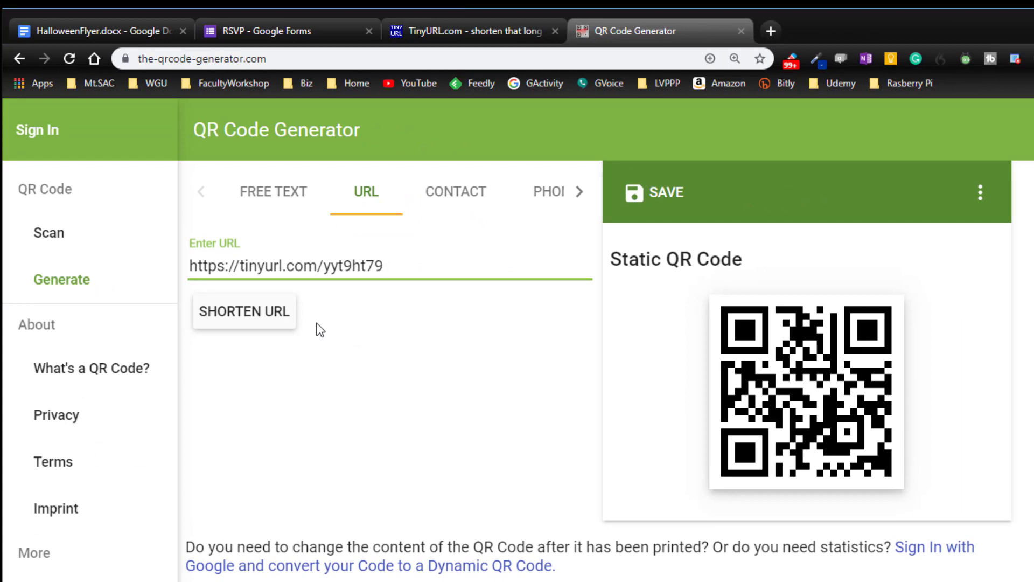
click(242, 326)
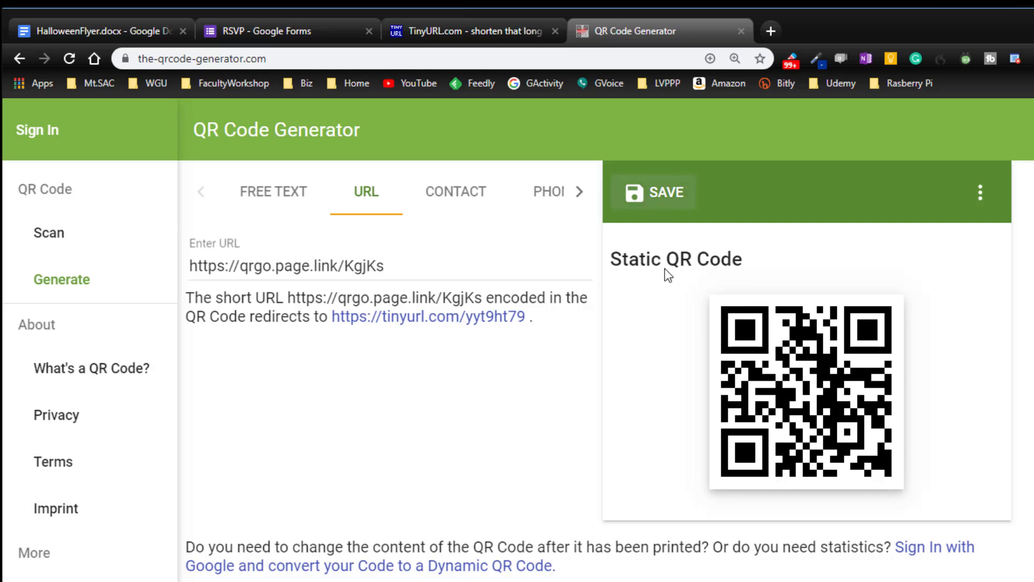
- Save the QR code image as download.png on the Desktop
right_click(812, 351)
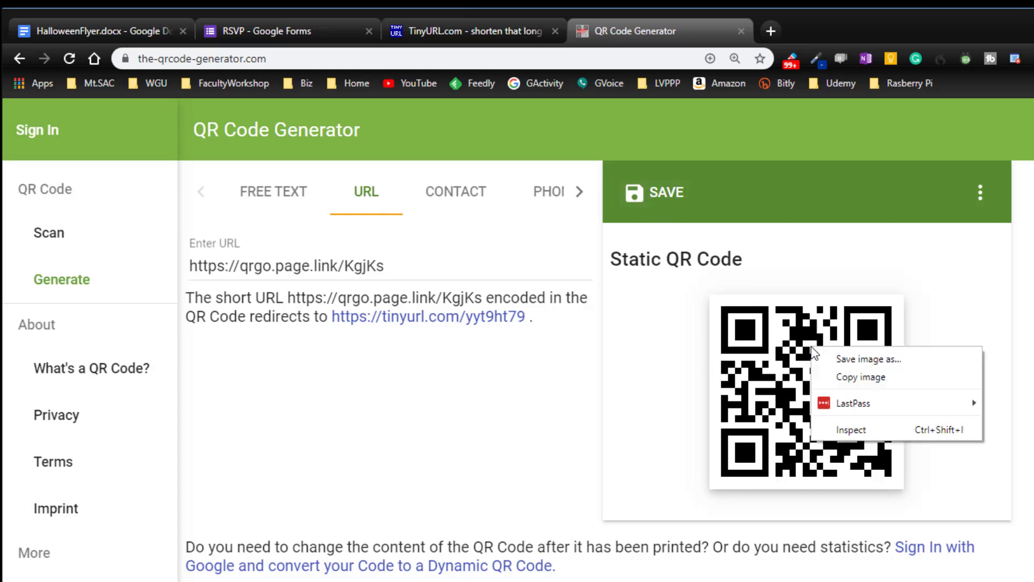
click(861, 361)
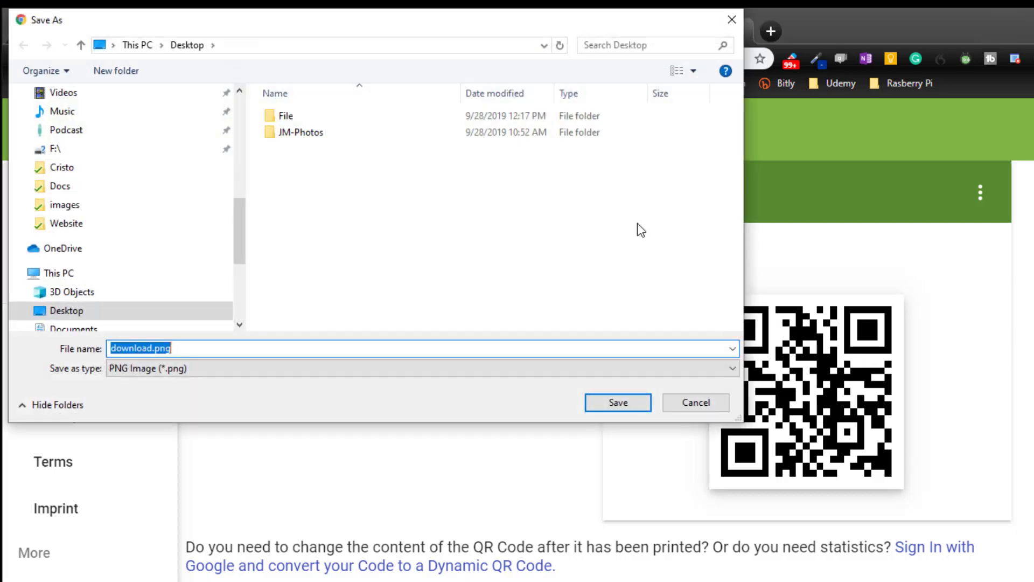
click(622, 407)
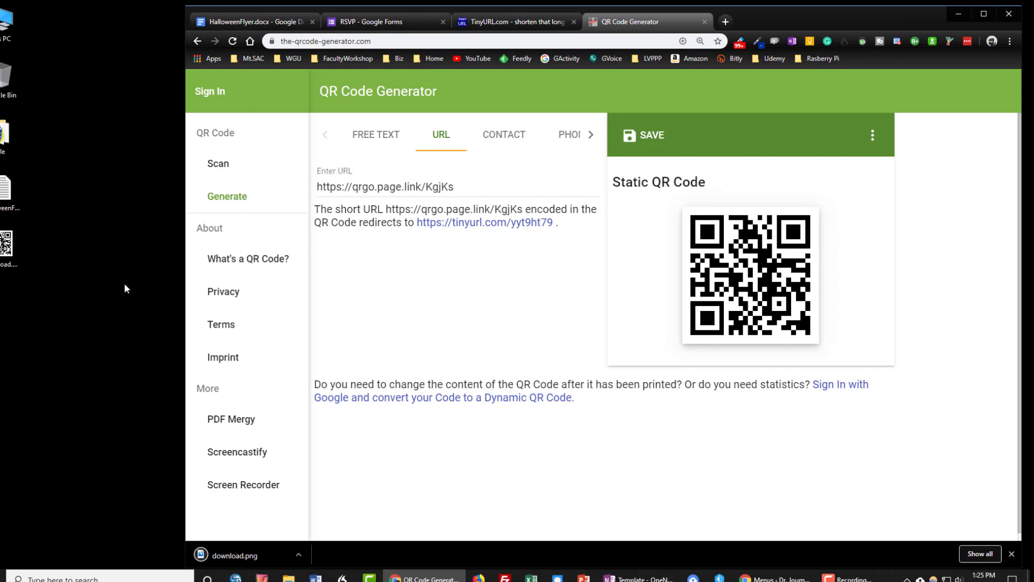
click(16, 265)
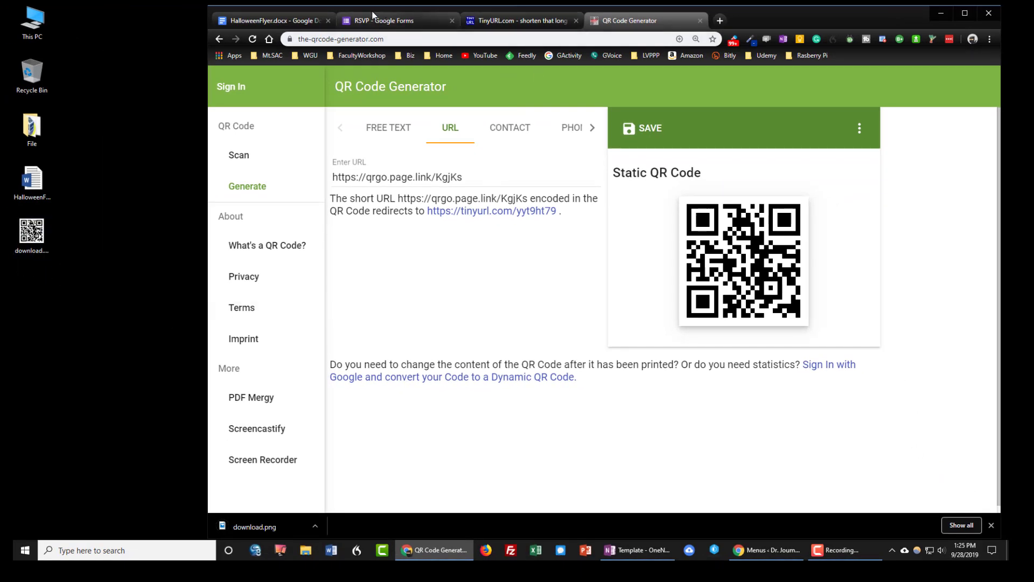
click(302, 21)
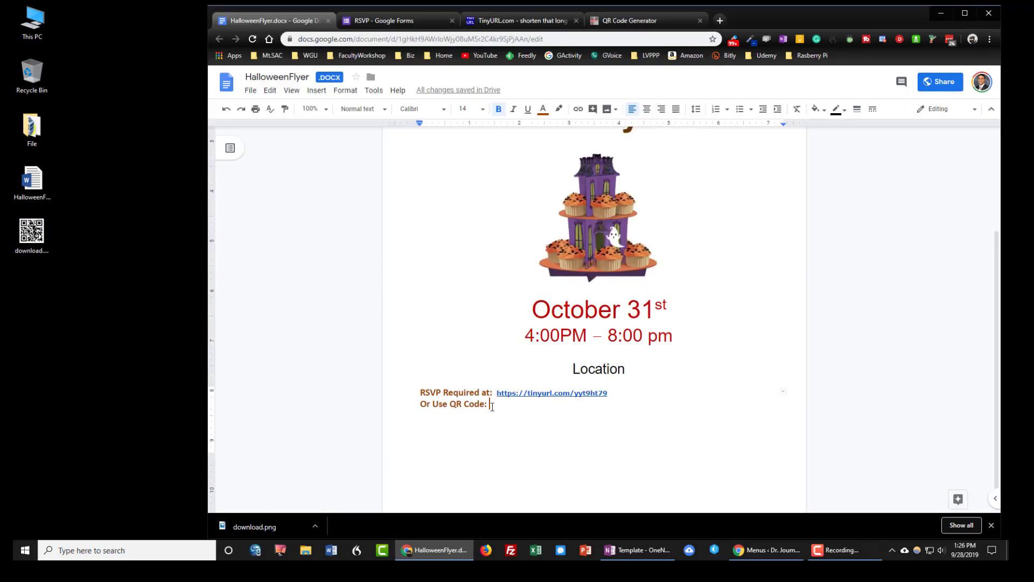
- Insert download.png on a new line under 'Or Use QR Code:' and shrink it to roughly half size
key(Return)
drag(32, 232, 421, 422)
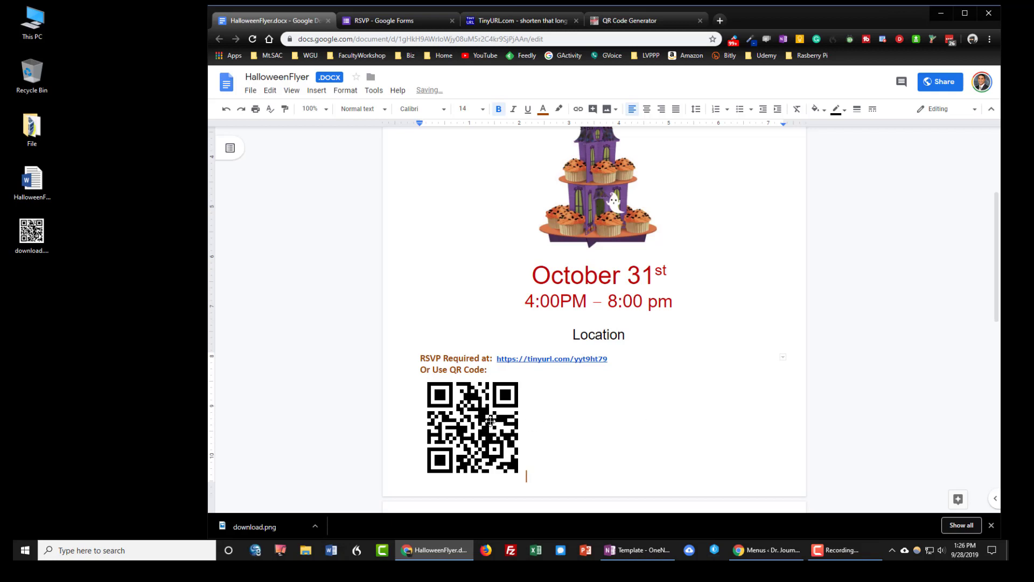
click(521, 476)
drag(522, 477, 479, 434)
click(571, 419)
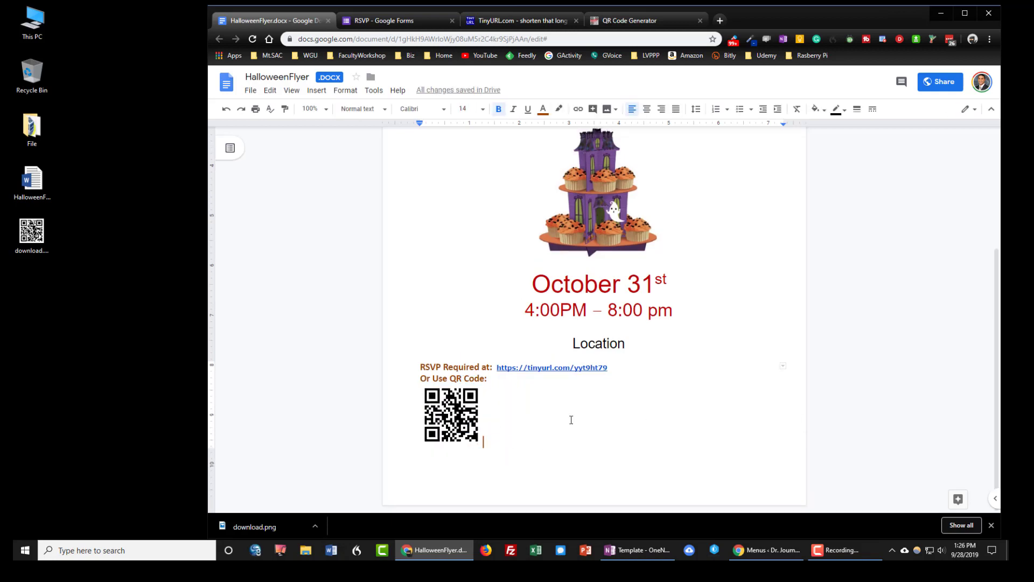